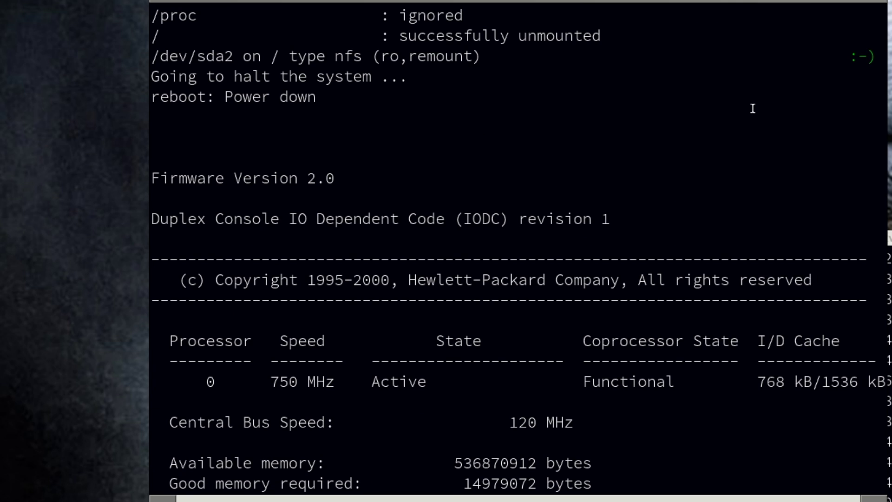
# - Scroll through the console output to review the failed boot search and the Main Menu
pyautogui.scroll(5, 752, 109)
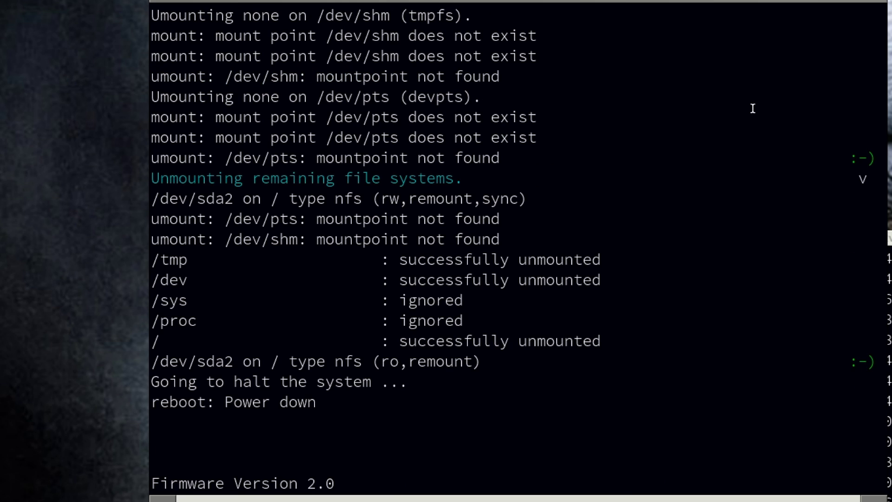
pyautogui.scroll(-5, 753, 108)
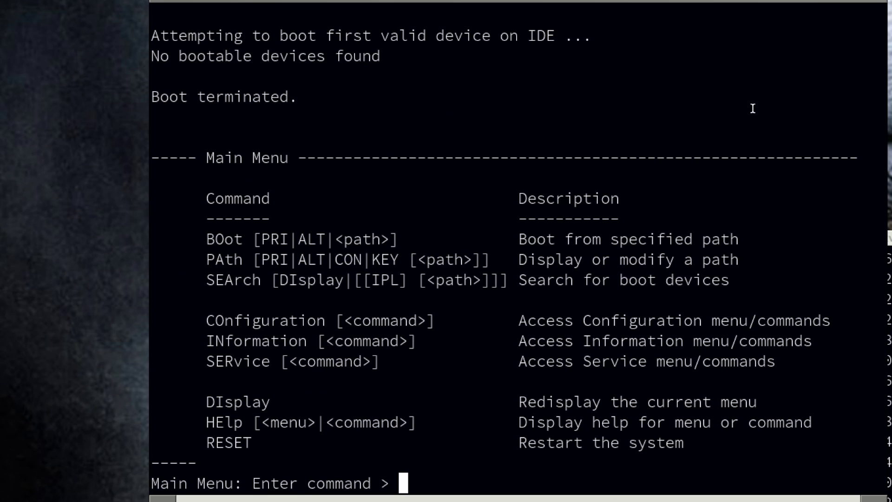
pyautogui.scroll(15, 753, 108)
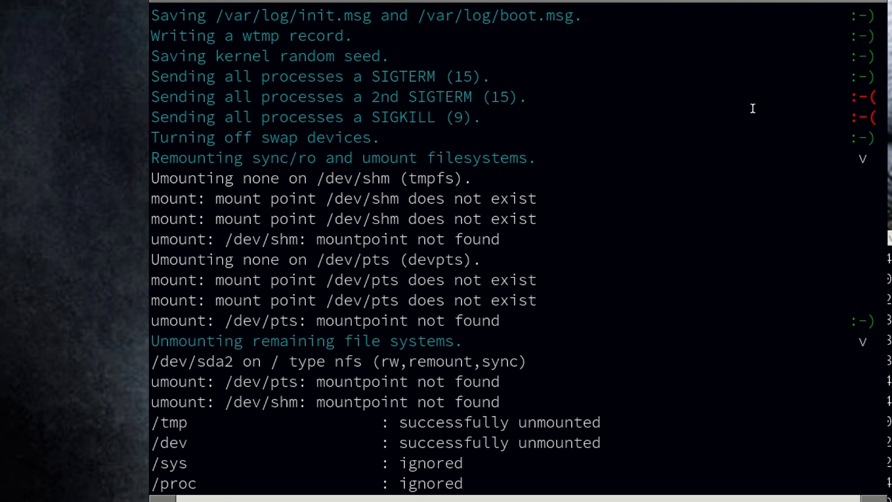
pyautogui.scroll(-10, 753, 109)
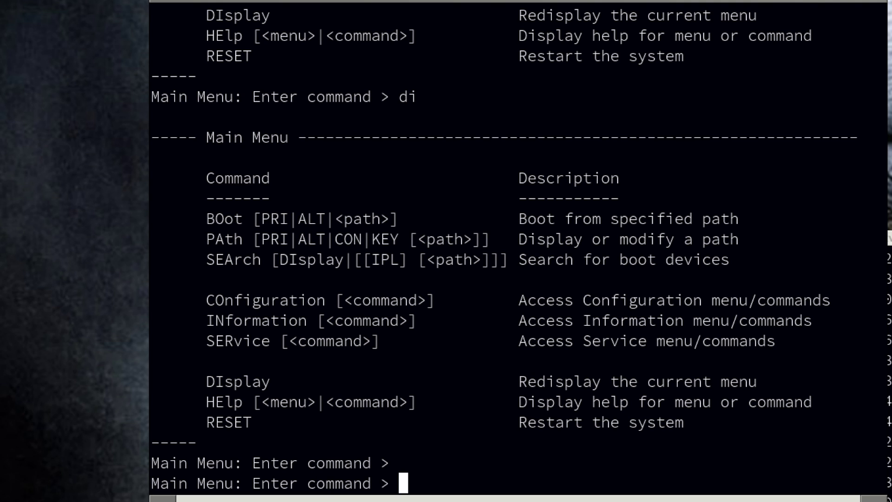
# - Enter the Information menu and run ALL to list all system information
pyautogui.write('co')
pyautogui.press('BackSpace')
pyautogui.press('BackSpace')
pyautogui.write('in')
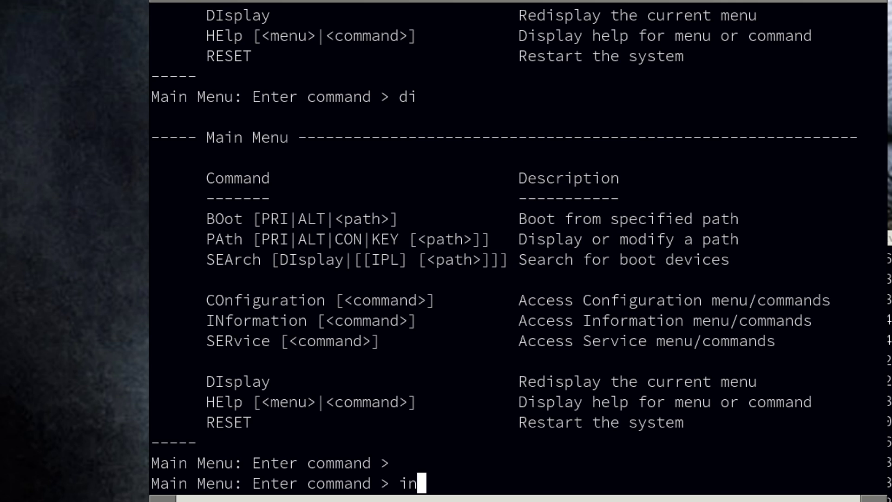
pyautogui.press('Return')
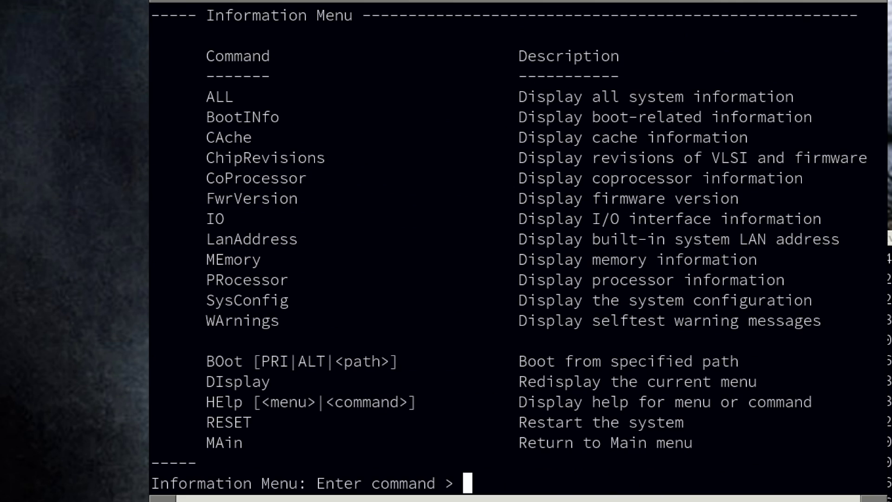
pyautogui.press('Return')
pyautogui.press('Return')
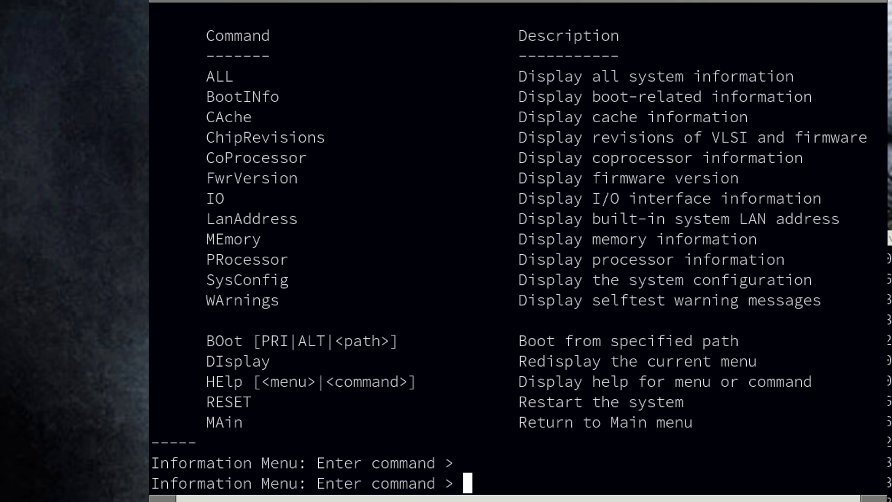
pyautogui.write('all')
pyautogui.press('Return')
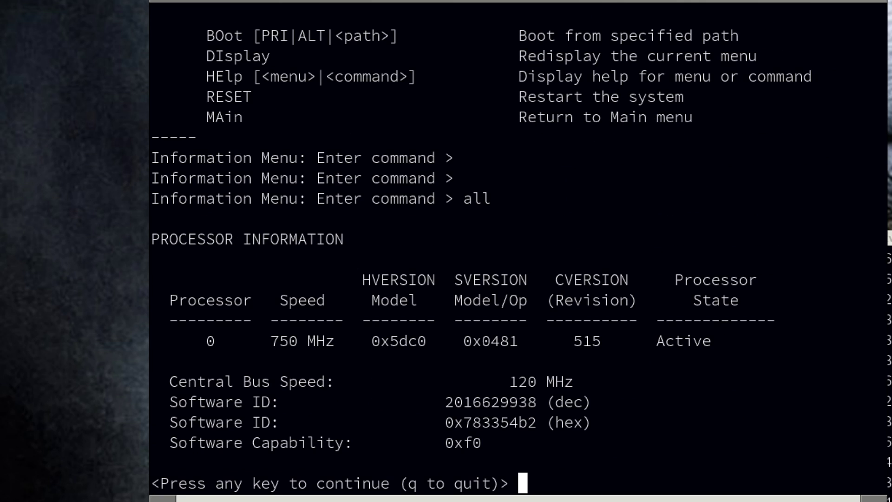
# - Page through the cache, memory, memory fault, I/O module and boot information pages
pyautogui.press('Return')
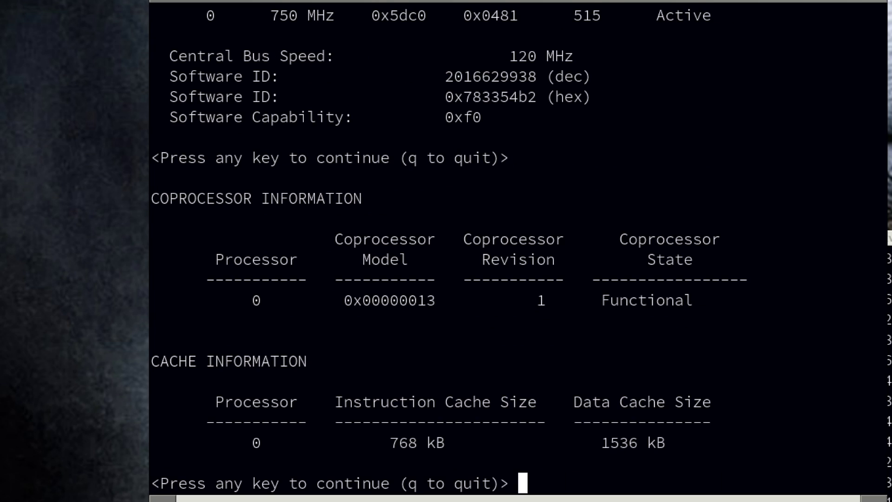
pyautogui.press('Return')
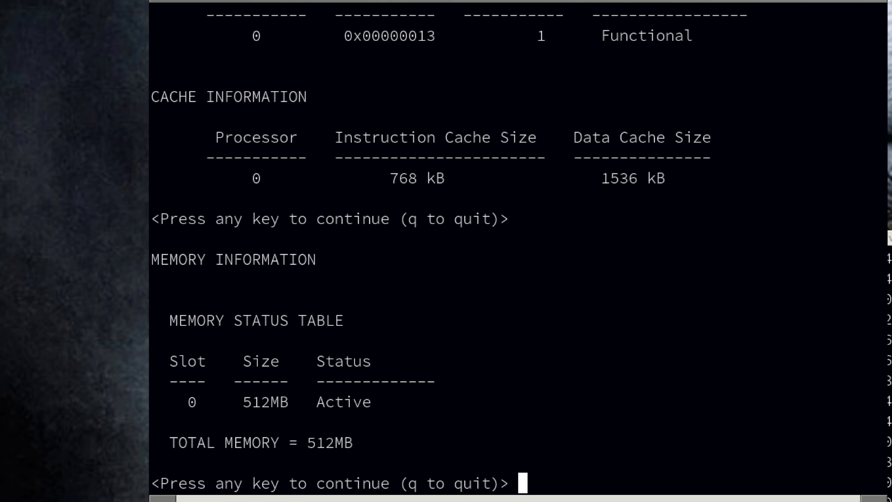
pyautogui.press('Return')
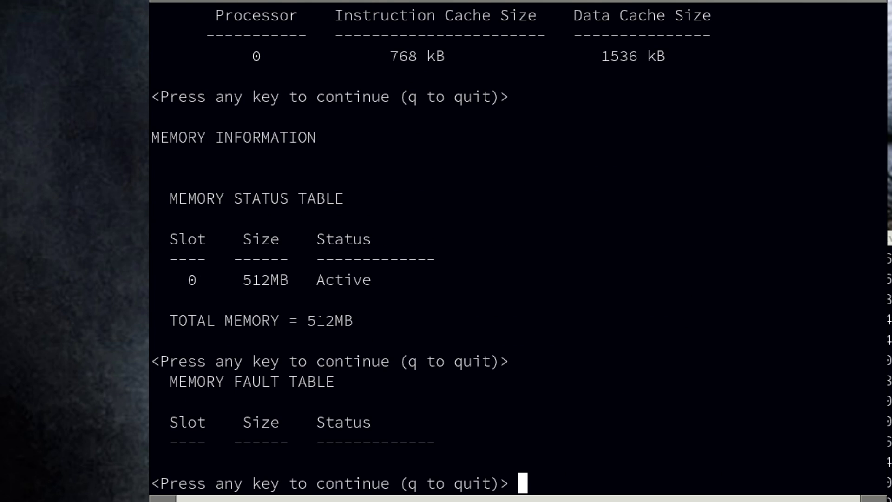
pyautogui.press('Return')
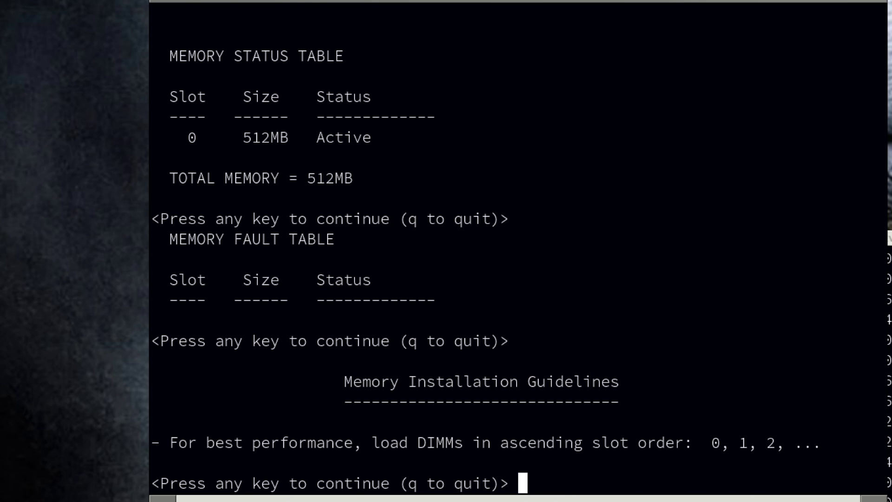
pyautogui.press('Return')
pyautogui.press('Return')
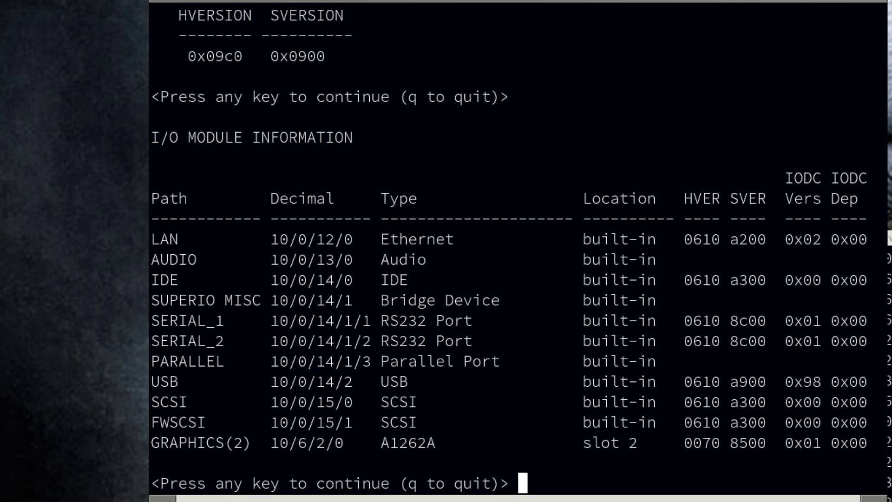
pyautogui.press('Return')
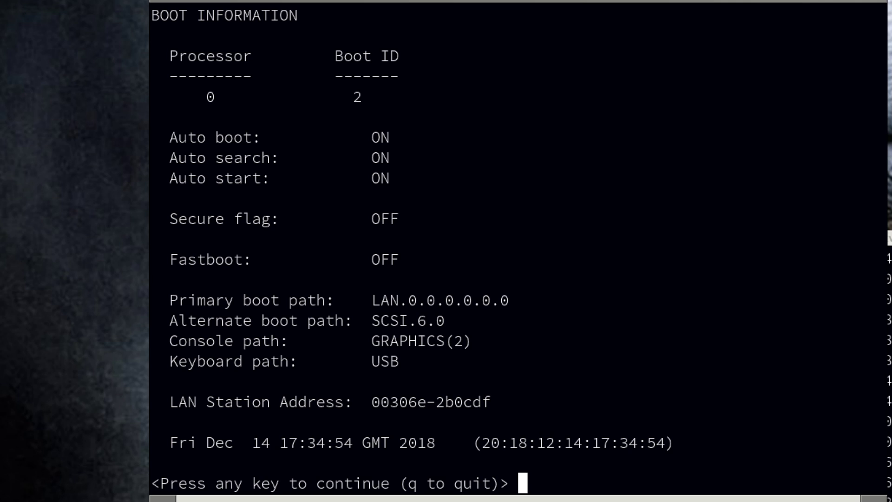
pyautogui.press('Return')
# - Quit the listing and enter CO to open the Configuration Menu
pyautogui.write('q')
pyautogui.press('Return')
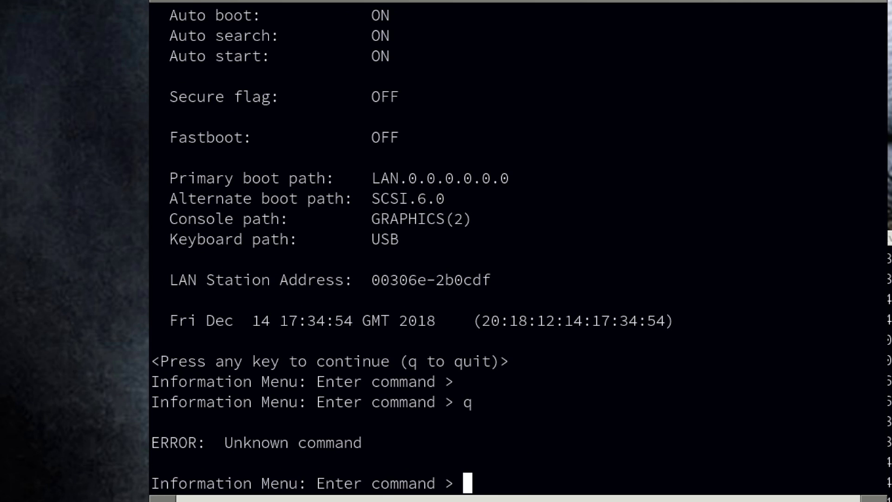
pyautogui.write('co')
pyautogui.press('Return')
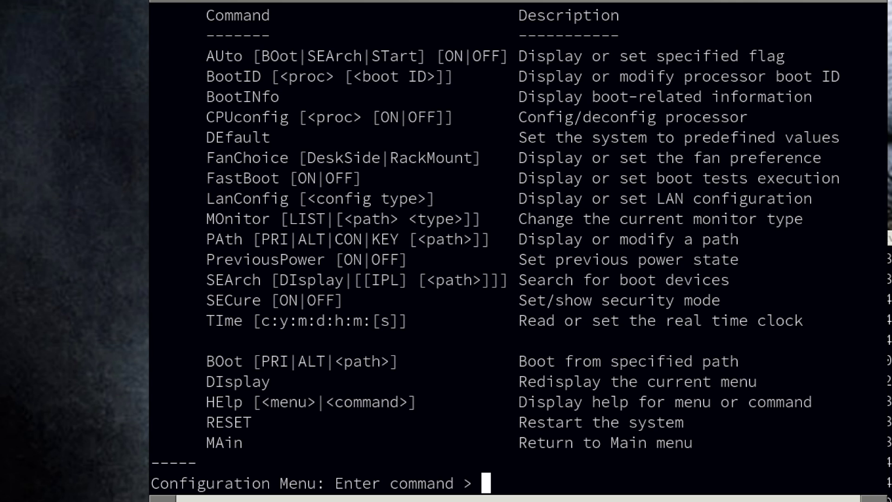
# - Return to Main, reopen Configuration, and show monitor info: GRAPHICS(2), slot 2, 1280x1024, 75Hz
pyautogui.write('main')
pyautogui.press('Return')
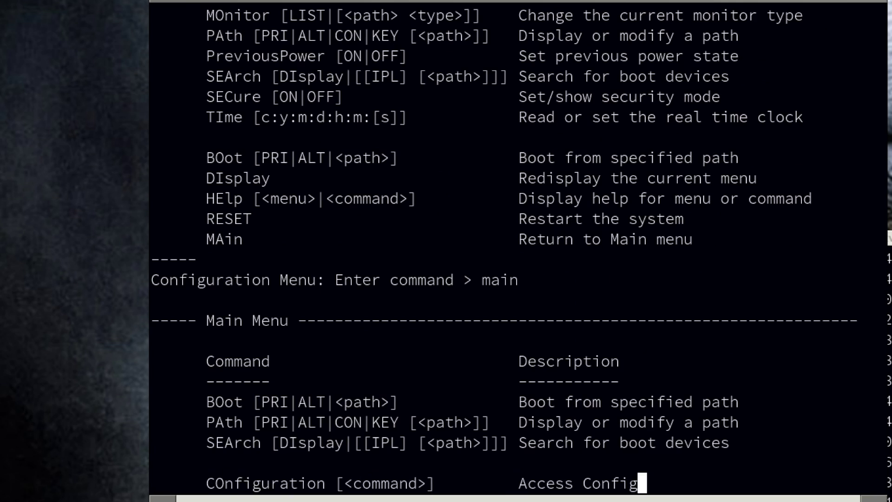
pyautogui.write('co')
pyautogui.press('Return')
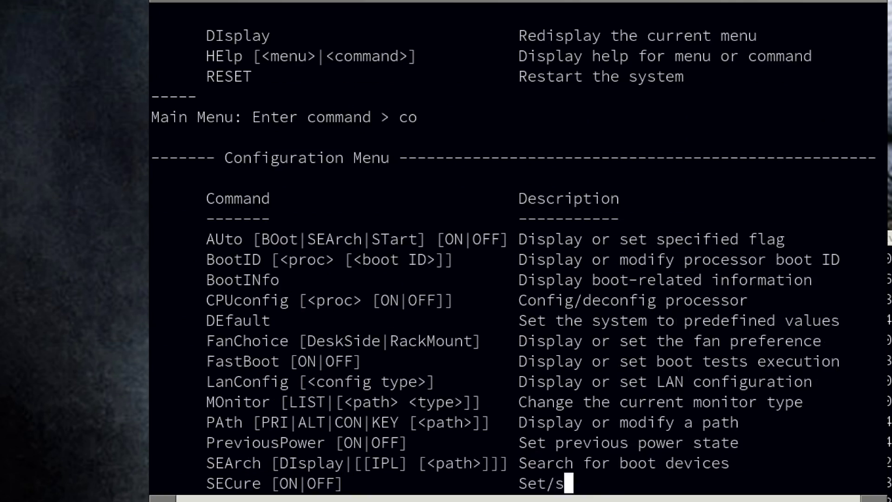
pyautogui.write('mo')
pyautogui.press('Return')
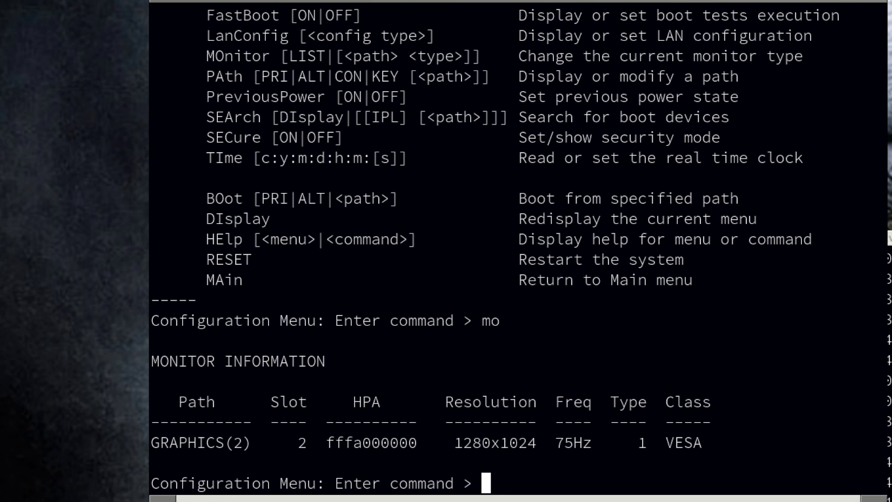
# - Boot from the primary boot path with N to the IPL prompt, hitting an unrecoverable hardware error
pyautogui.write('boot')
pyautogui.press('Return')
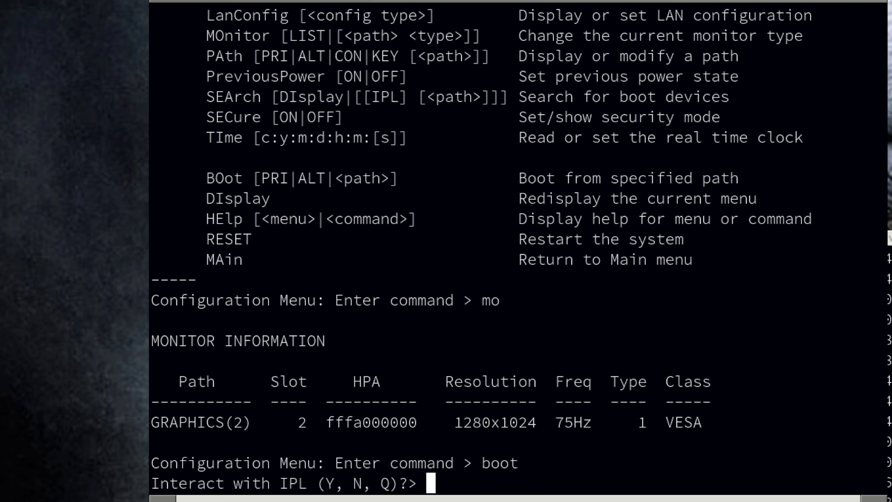
pyautogui.write('n')
pyautogui.press('Return')
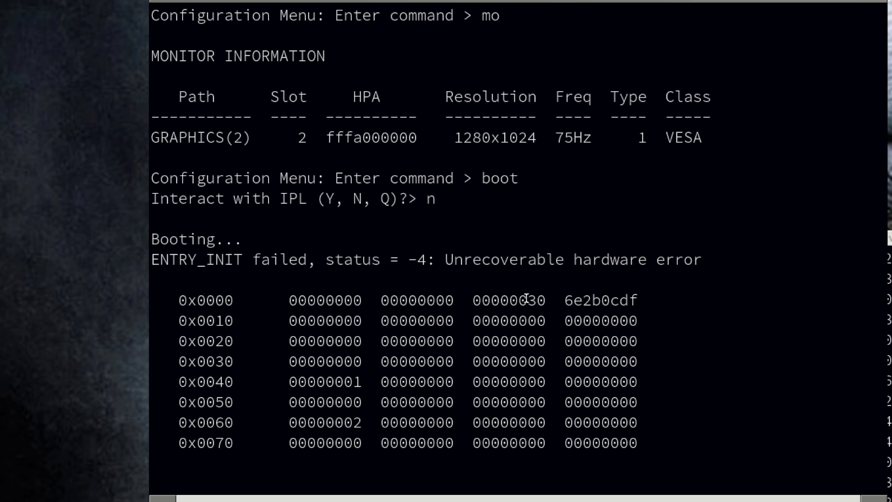
# - Review the boot error output, then enter SEA to search for boot devices
pyautogui.scroll(2, 481, 263)
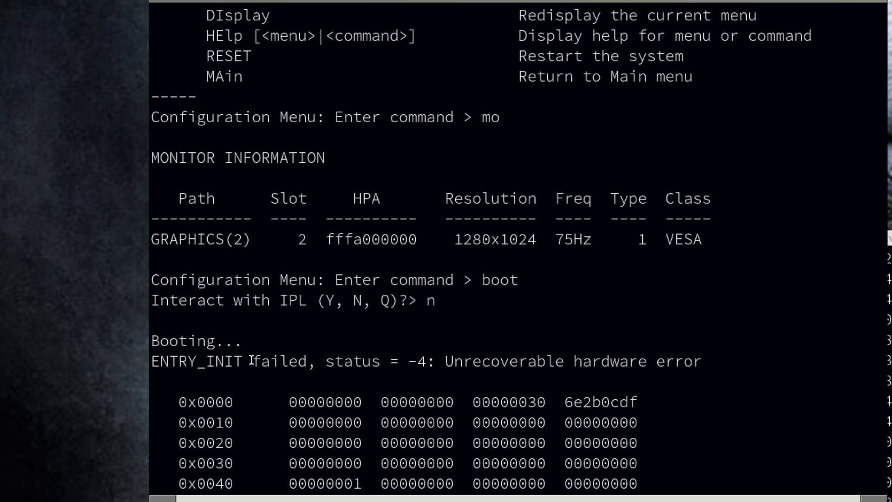
pyautogui.scroll(-5, 500, 325)
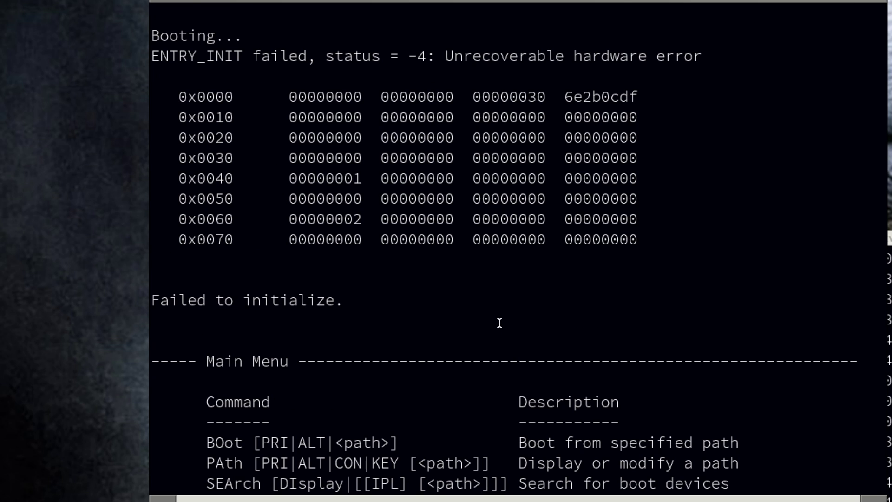
pyautogui.scroll(-3, 500, 323)
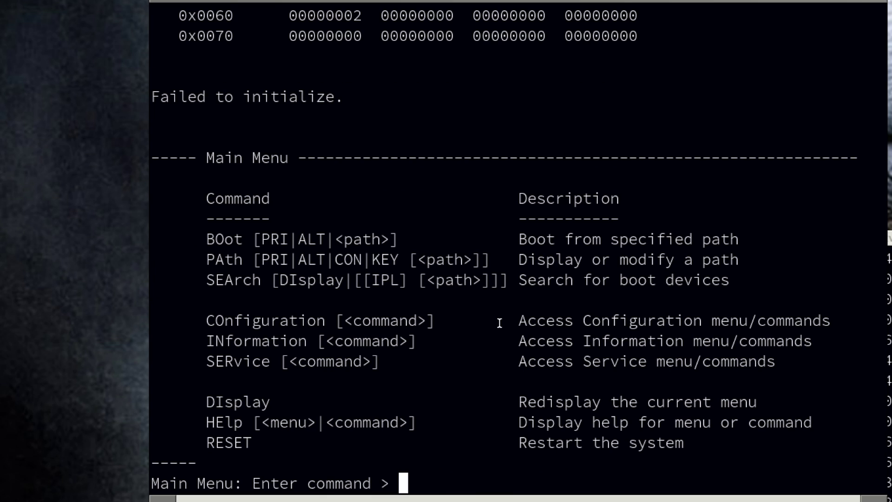
pyautogui.write('se')
pyautogui.press('Return')
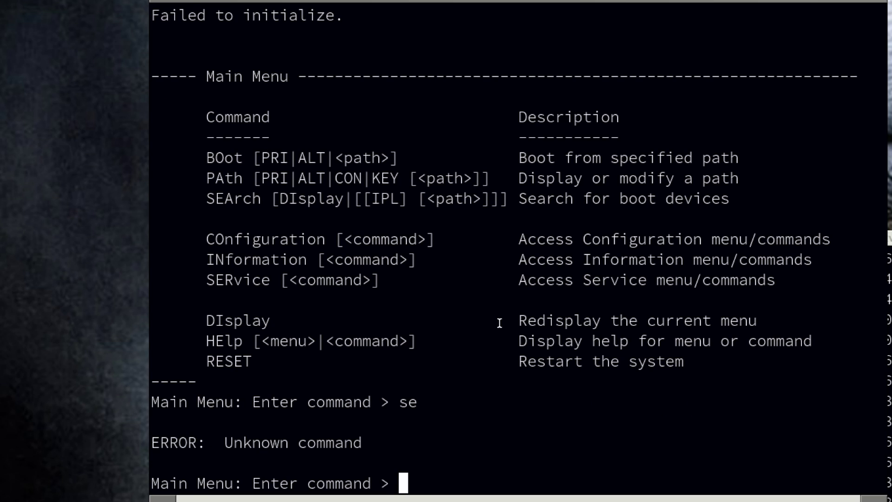
pyautogui.write('sea')
pyautogui.press('Return')
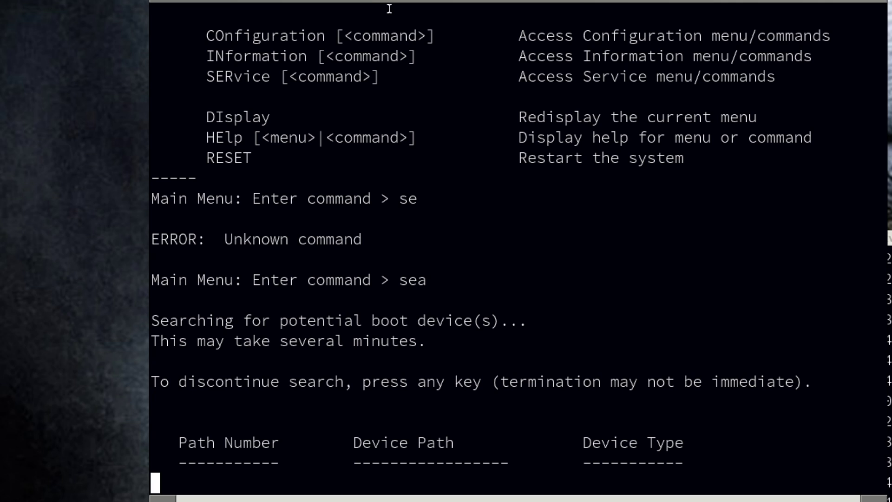
# - Reposition the console window, then boot from P0 (FWSCSI.5.0) with N to the IPL prompt
pyautogui.moveTo(375, 2); pyautogui.dragTo(320, 0)
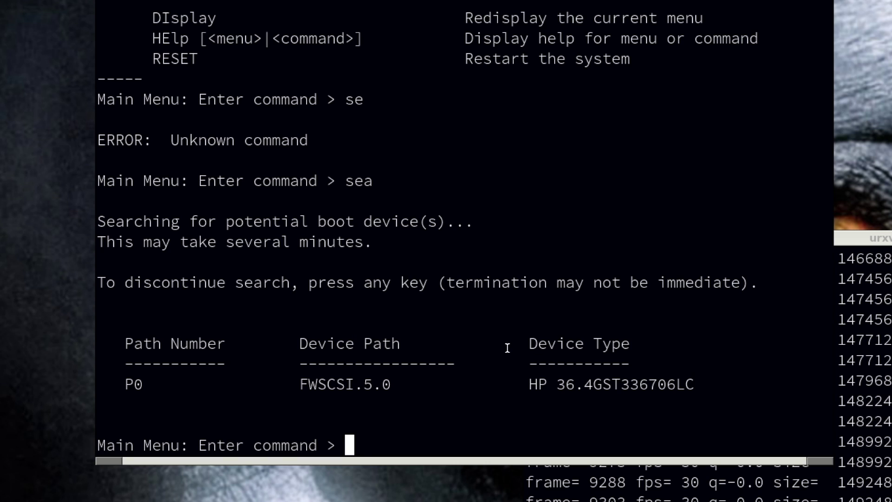
pyautogui.write('boot p0')
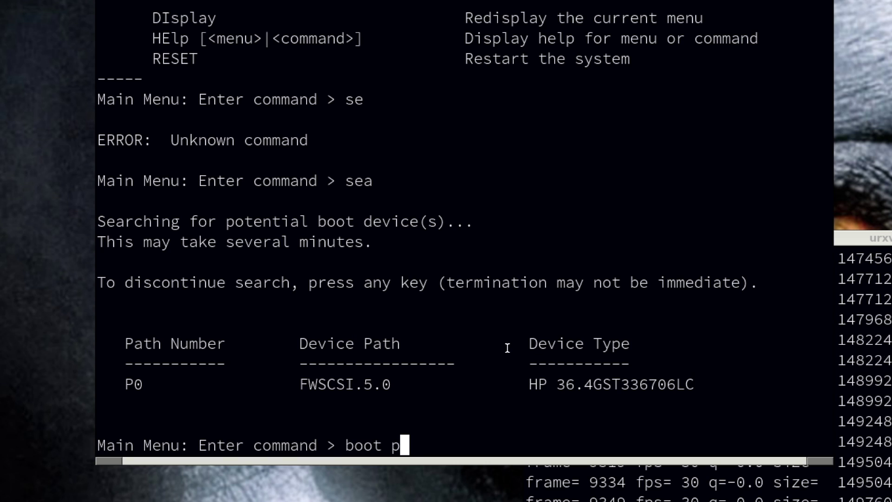
pyautogui.press('Return')
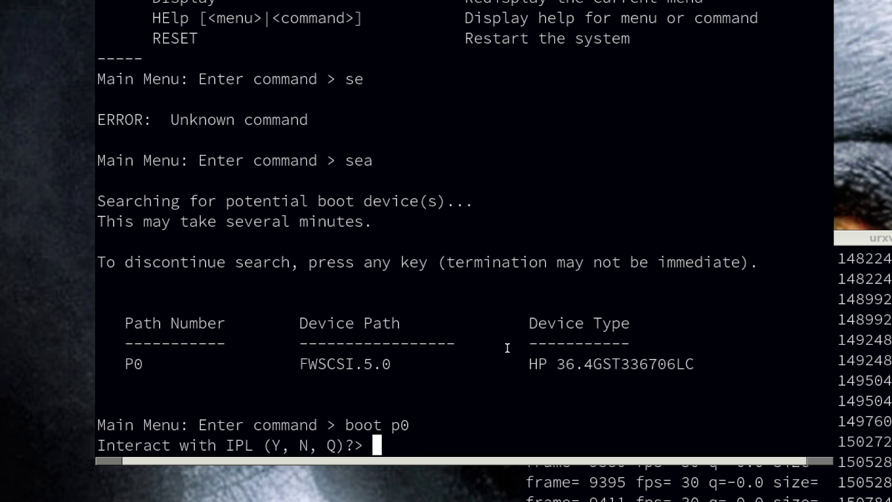
pyautogui.write('n')
pyautogui.press('Return')
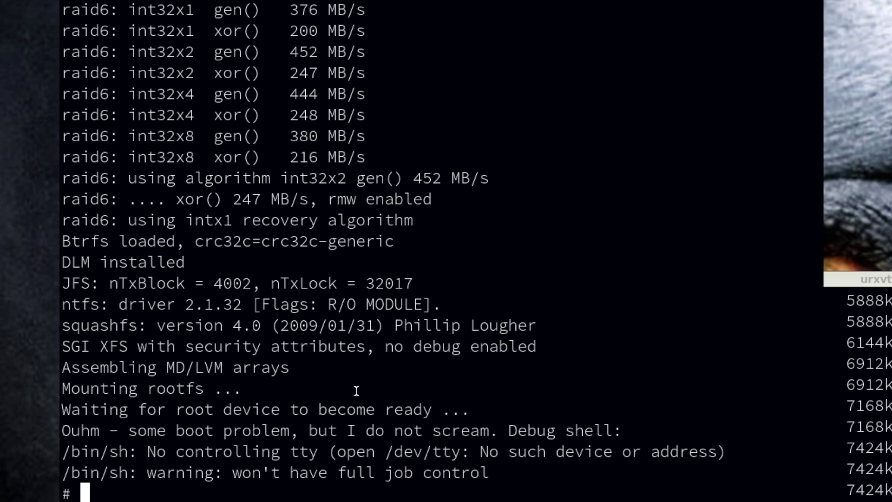
pyautogui.write('ls')
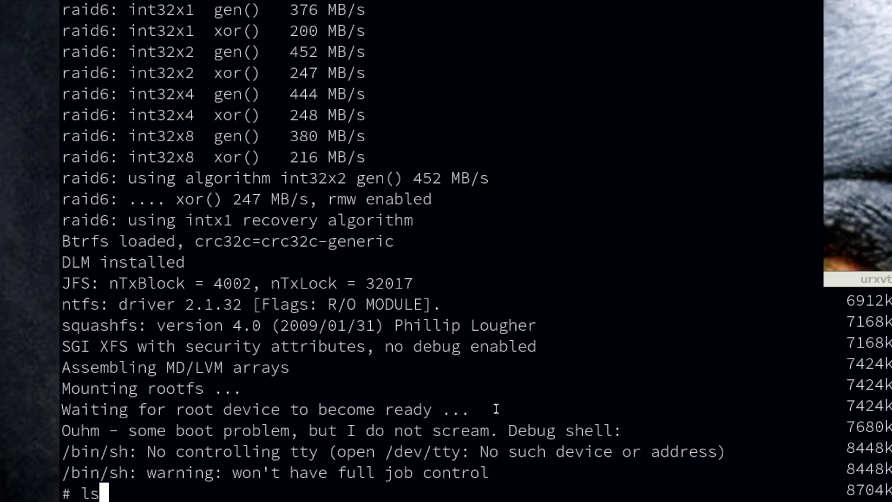
pyautogui.scroll(2, 496, 409)
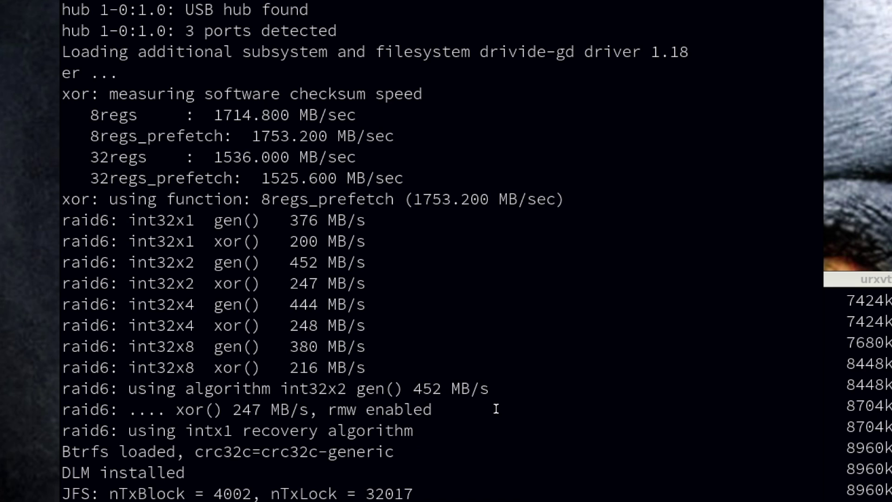
pyautogui.scroll(2, 496, 409)
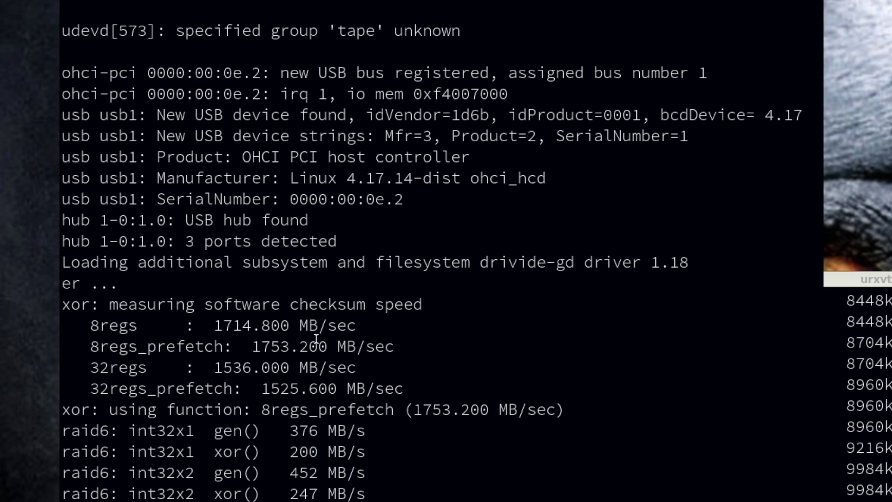
pyautogui.scroll(2, 267, 309)
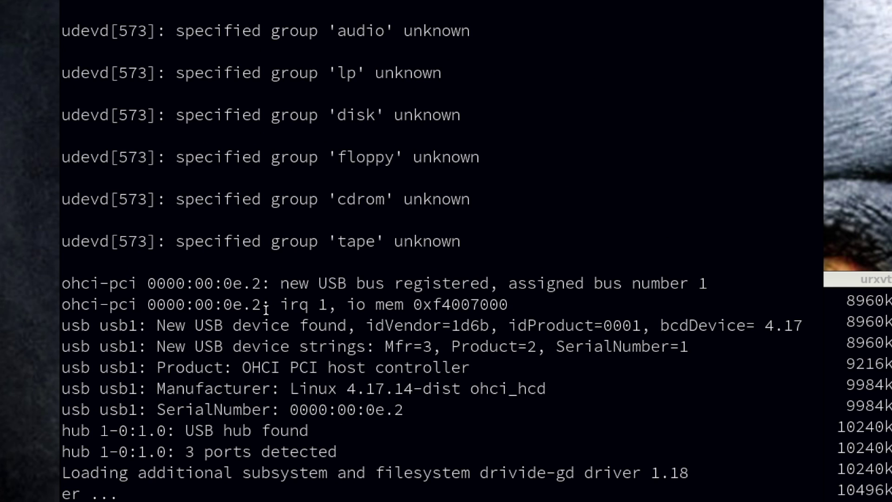
pyautogui.scroll(-1, 266, 310)
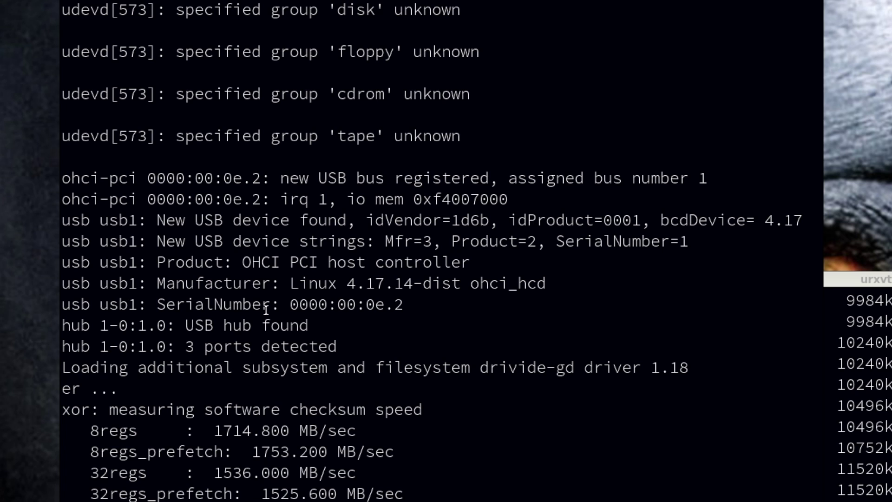
pyautogui.scroll(6, 266, 309)
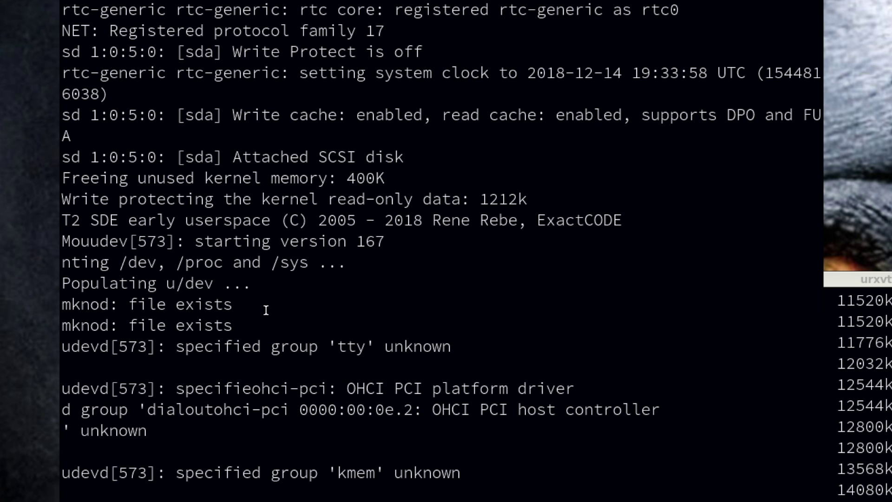
pyautogui.scroll(4, 266, 309)
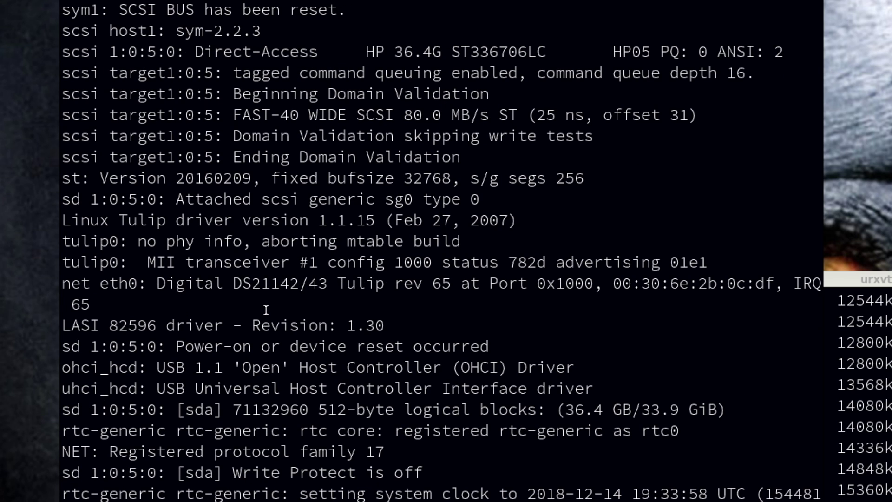
pyautogui.scroll(2, 266, 310)
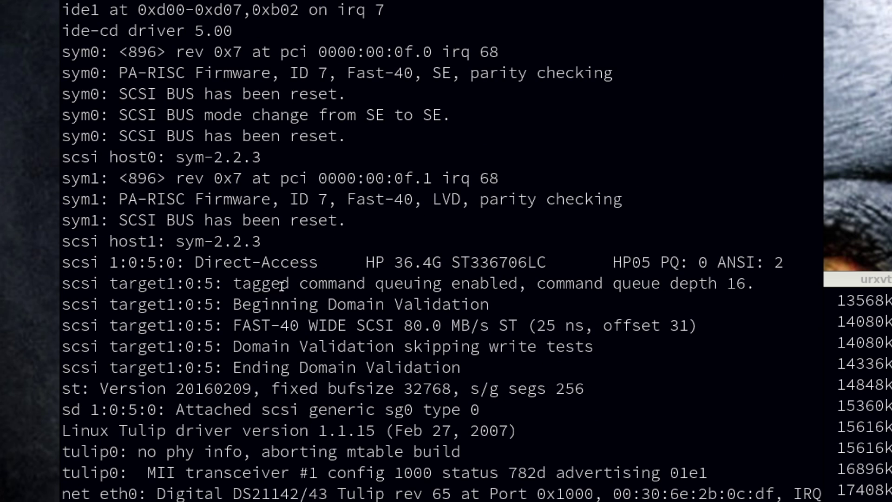
pyautogui.scroll(2, 304, 293)
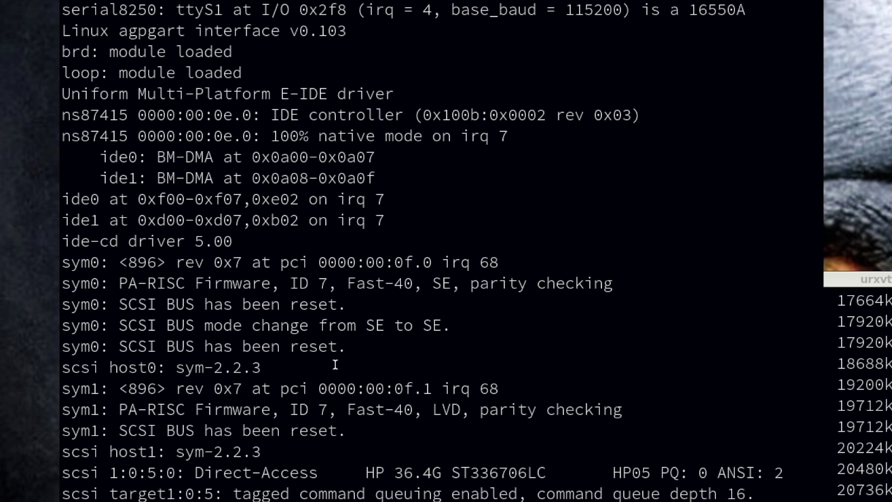
pyautogui.scroll(3, 157, 279)
pyautogui.scroll(1, 157, 279)
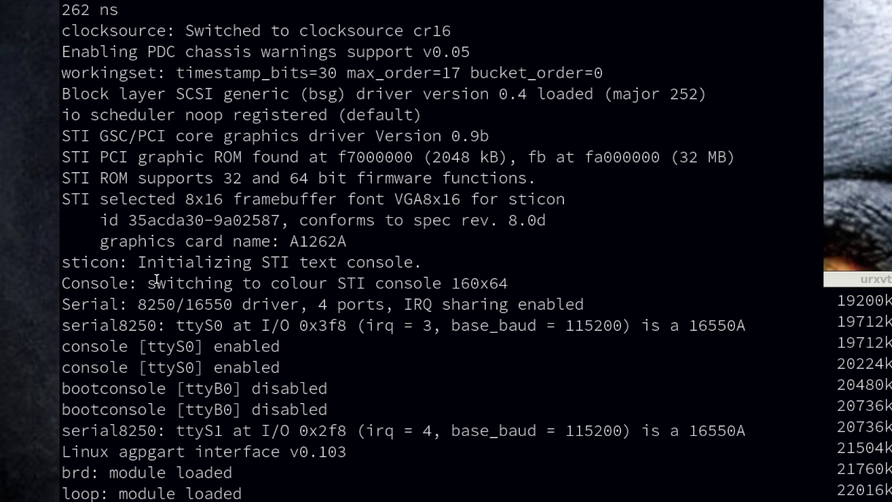
pyautogui.scroll(1, 156, 279)
pyautogui.scroll(1, 156, 279)
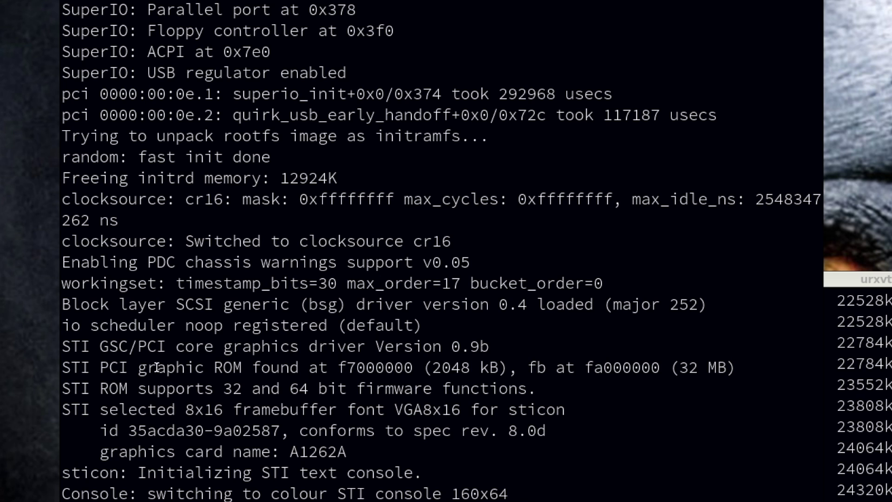
pyautogui.scroll(-1, 157, 368)
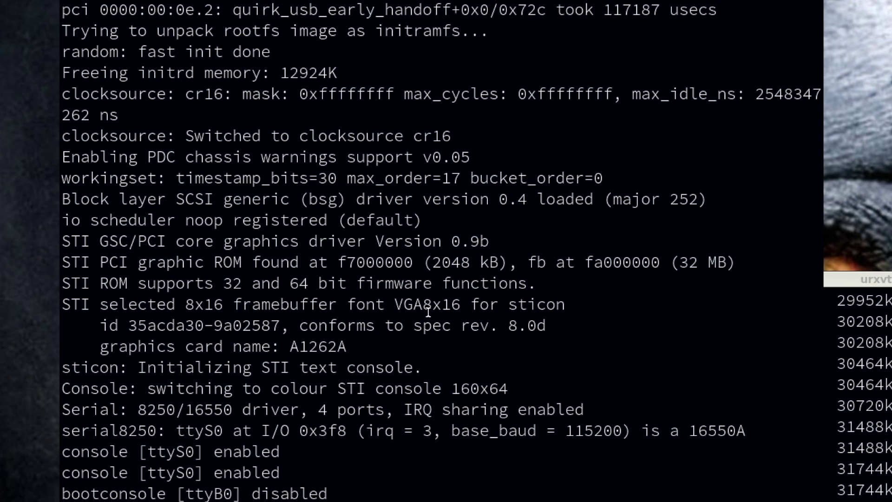
pyautogui.scroll(3, 428, 311)
pyautogui.scroll(2, 428, 311)
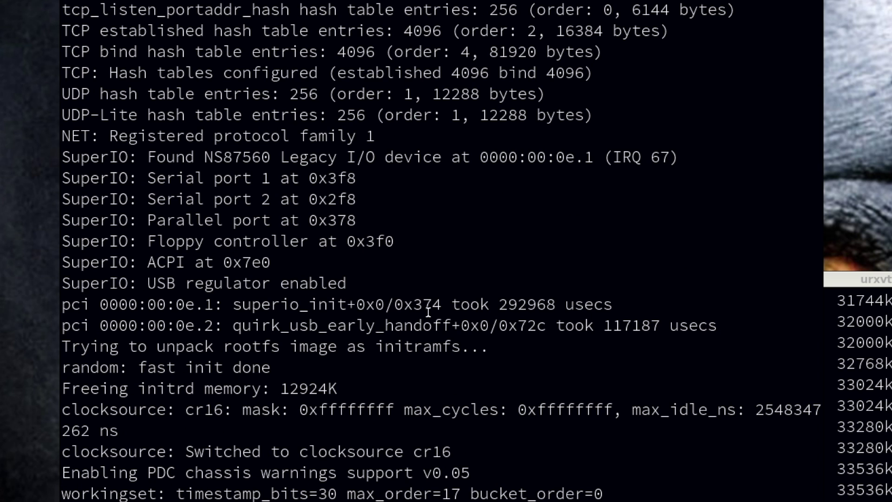
pyautogui.scroll(15, 428, 311)
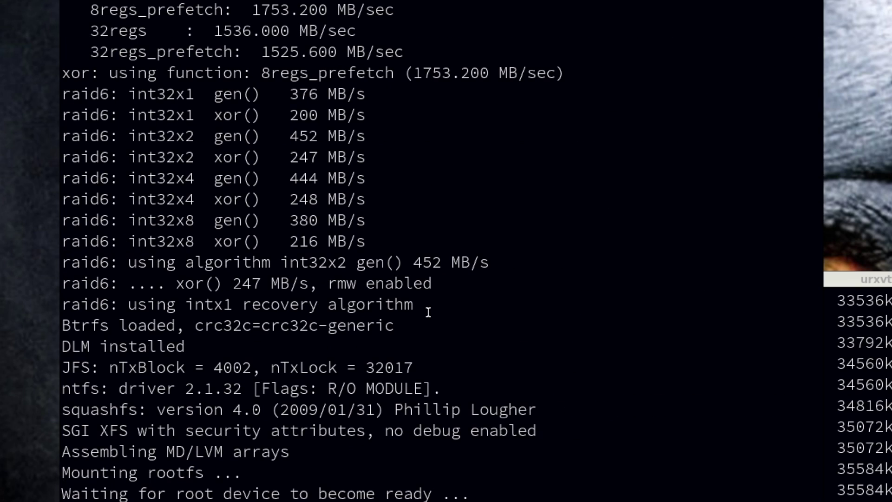
pyautogui.scroll(-20, 428, 312)
pyautogui.scroll(10, 428, 312)
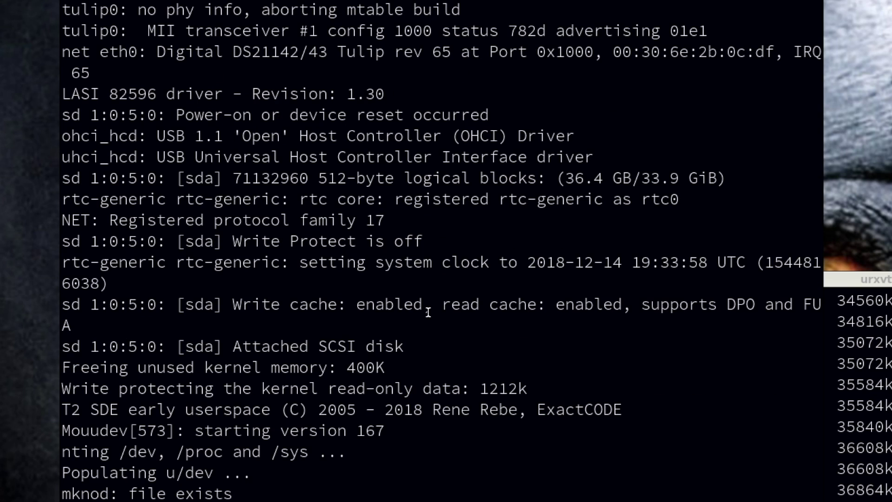
pyautogui.scroll(-15, 428, 311)
pyautogui.press('Return')
pyautogui.press('Return')
# - Run cat /proc/cpuinfo, showing a PA8700 CPU at 750 MHz in a 9000/785/C3700
pyautogui.write('c')
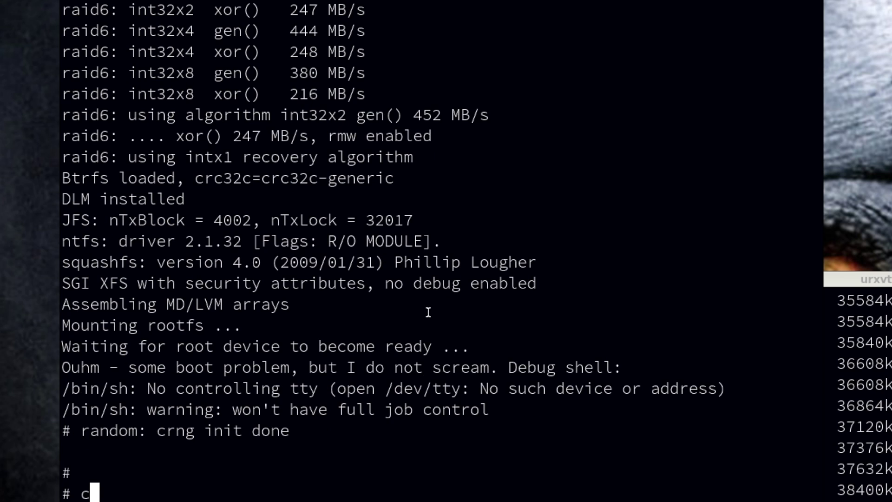
pyautogui.write('at /proc/')
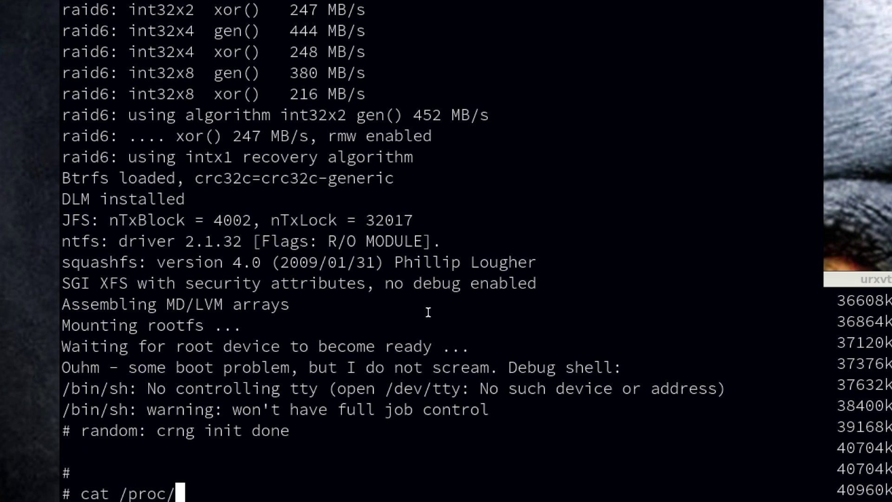
pyautogui.write('cpuinfo')
pyautogui.press('Return')
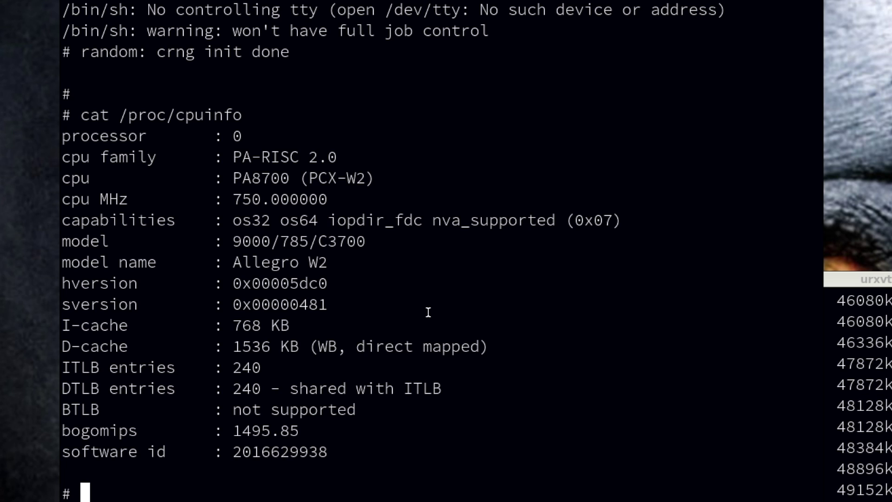
pyautogui.write('cat')
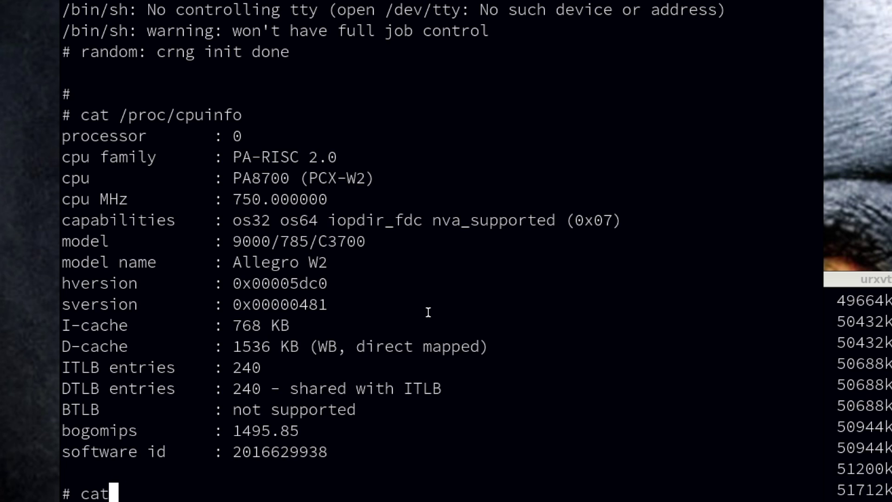
pyautogui.press('BackSpace')
pyautogui.press('BackSpace')
pyautogui.press('BackSpace')
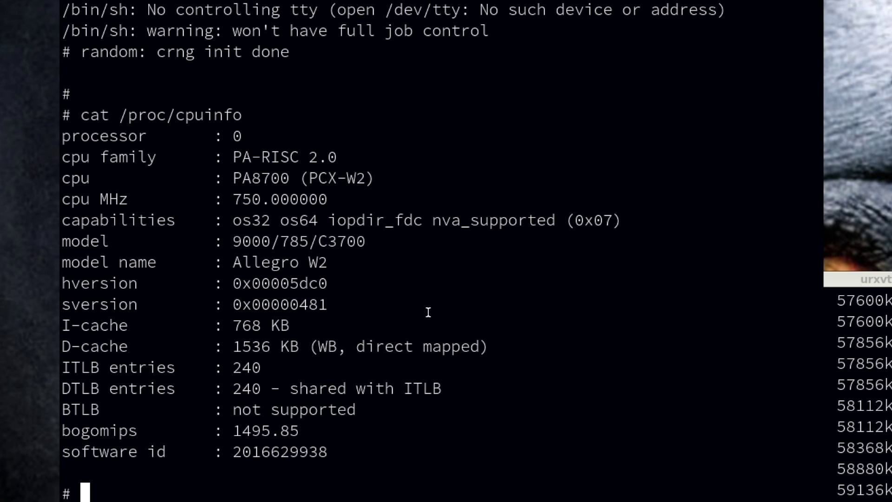
pyautogui.hotkey('alt', 'Tab')
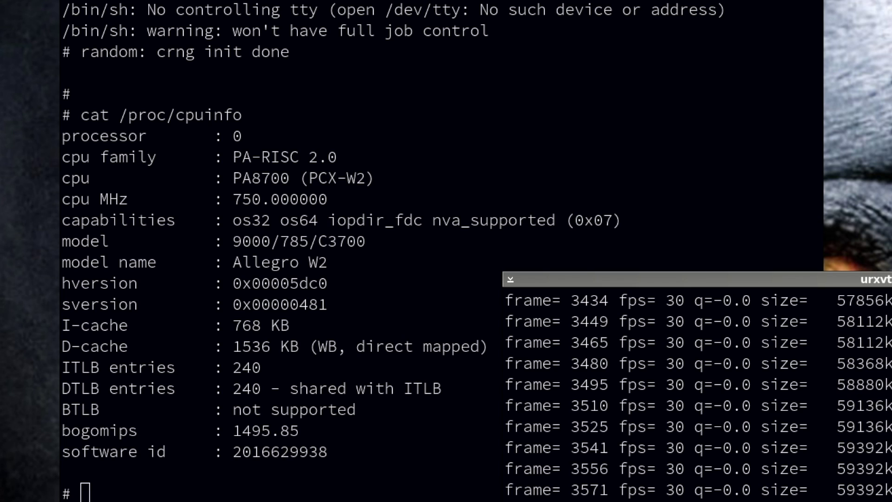